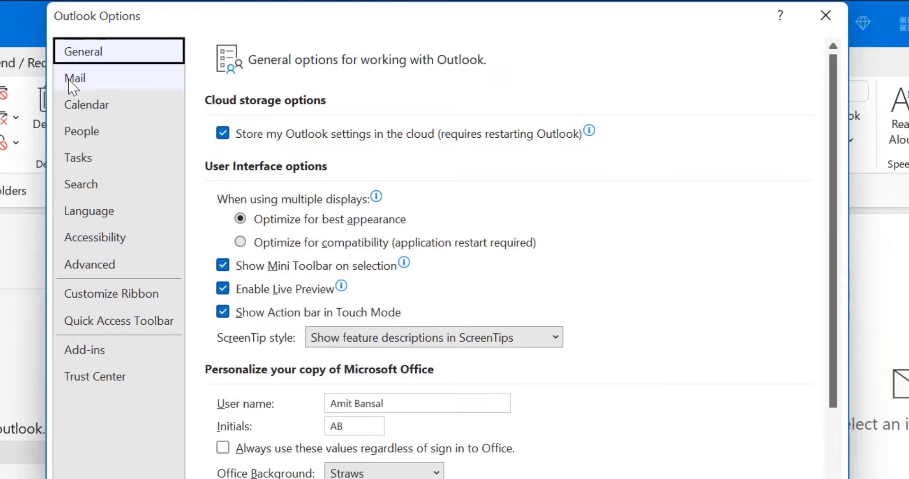
Step: Show the Calendar page of Outlook Options and scroll to the Calendar options section
click(86, 105)
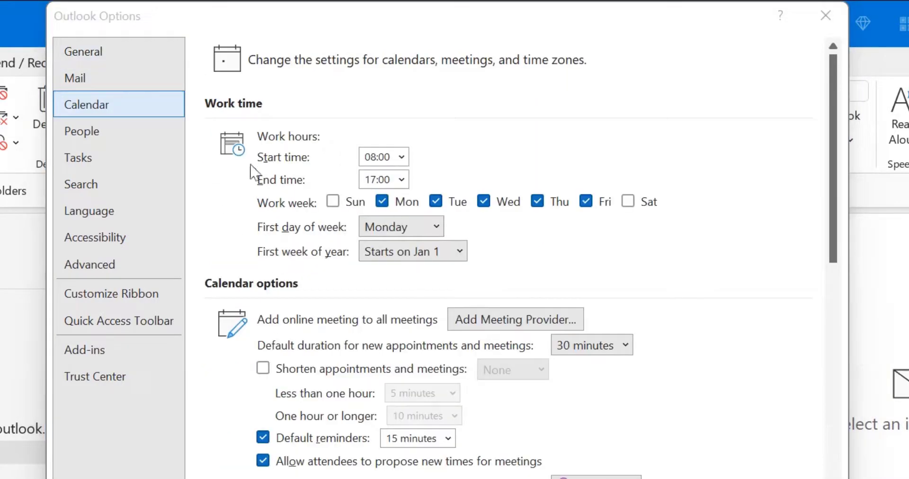
scroll(608, 296, down, 5)
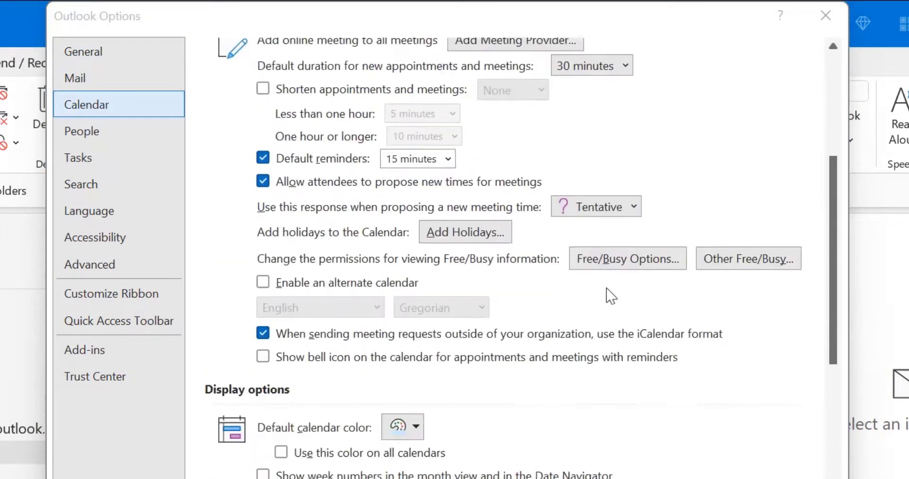
scroll(607, 296, up, 1)
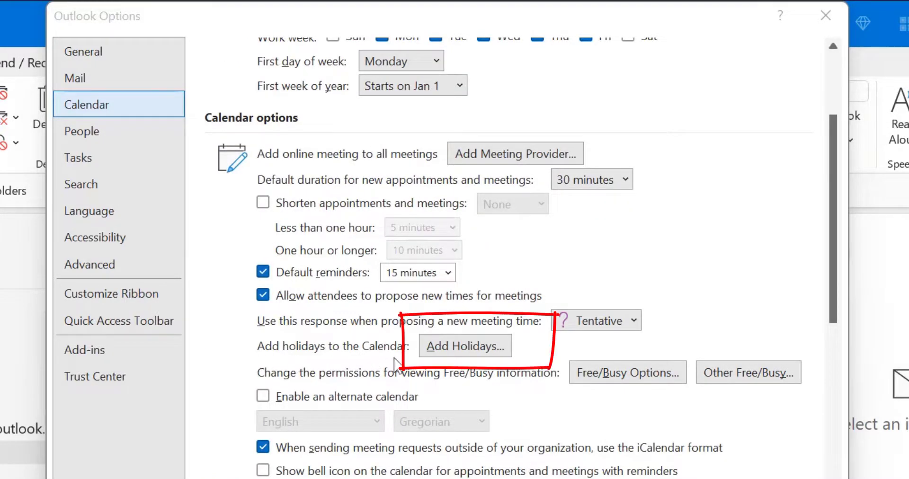
Step: Bring up the Add Holidays to Calendar country list and scroll through the countries
click(455, 352)
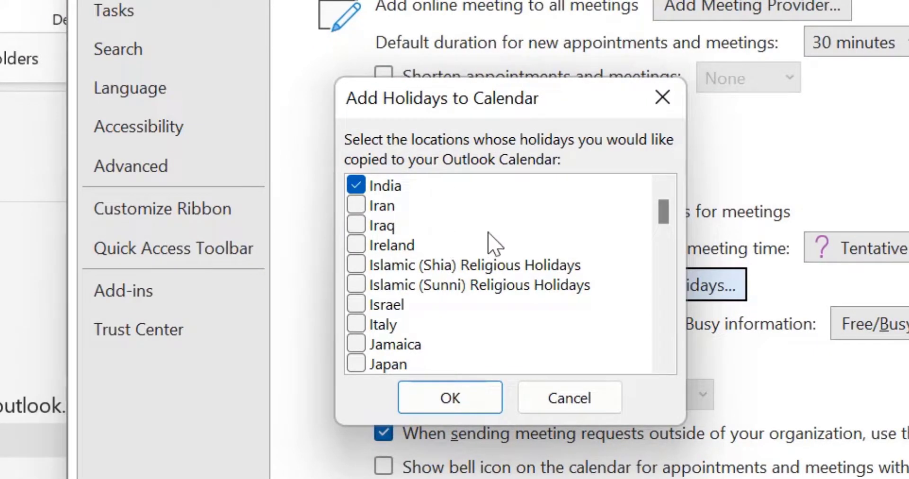
scroll(487, 240, down, 5)
scroll(489, 232, down, 5)
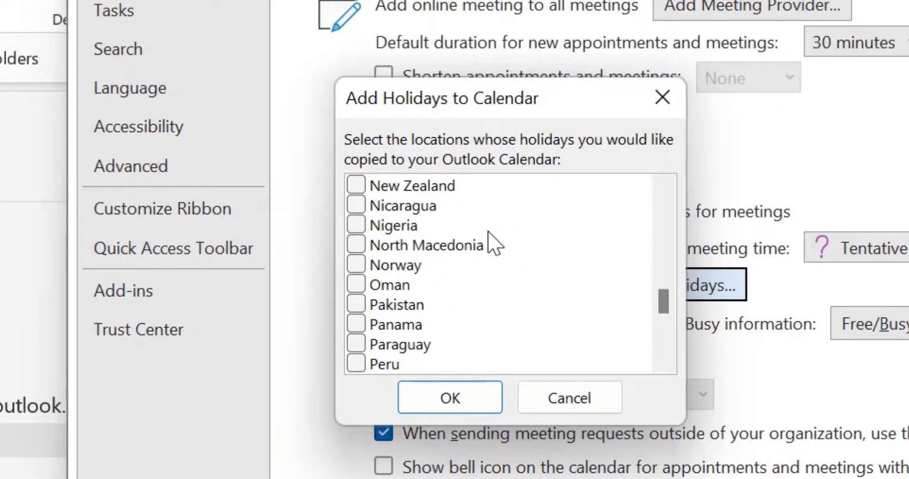
scroll(489, 239, up, 10)
scroll(489, 261, up, 4)
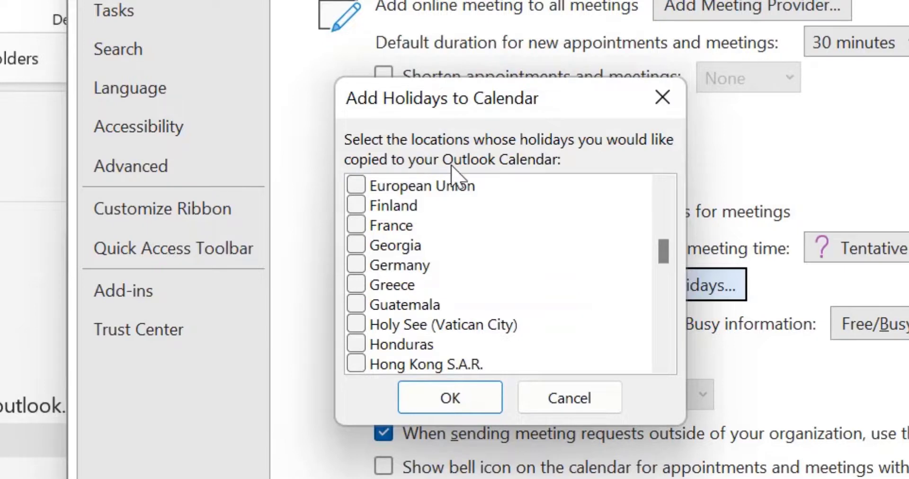
scroll(473, 293, up, 15)
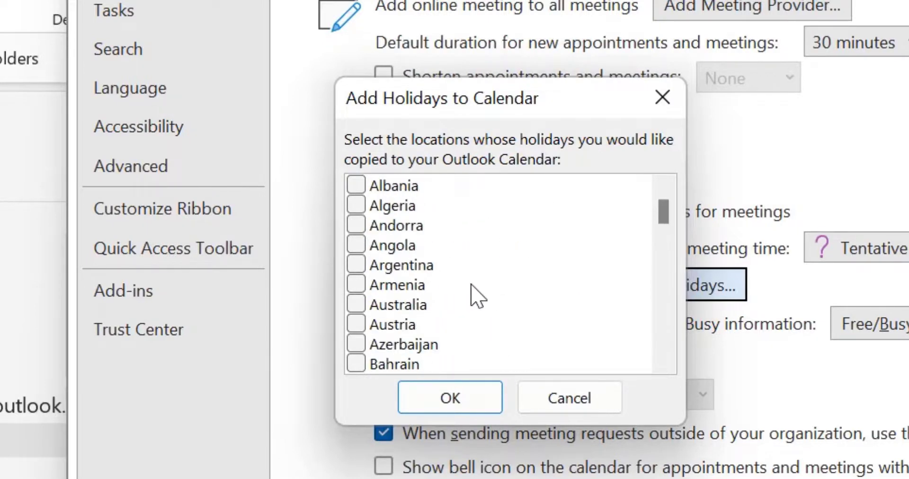
scroll(426, 234, down, 6)
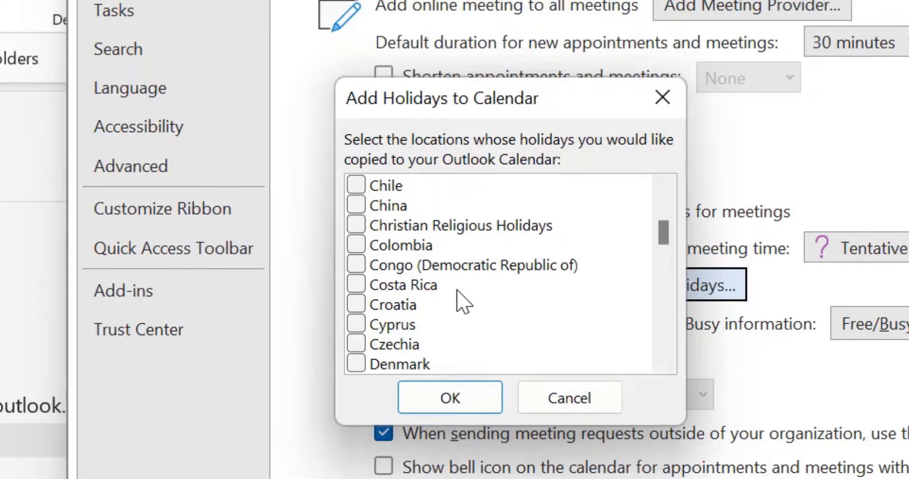
scroll(459, 304, down, 11)
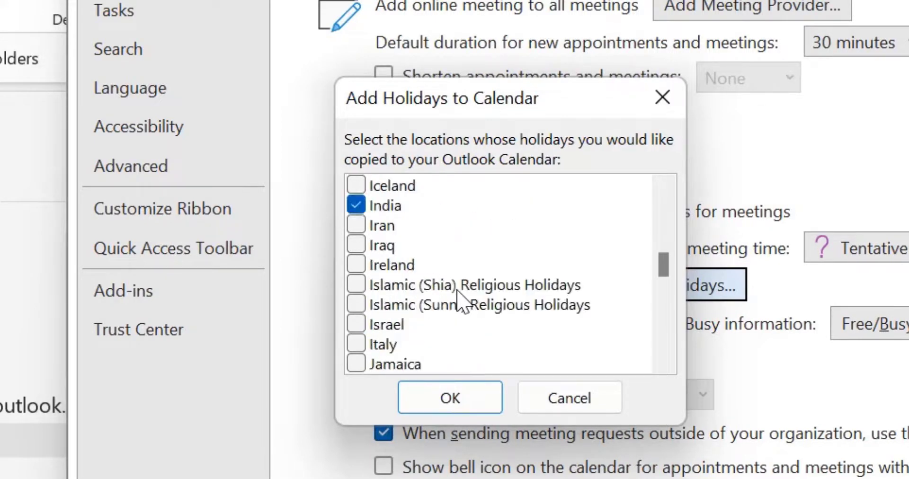
scroll(461, 302, up, 3)
scroll(463, 300, down, 16)
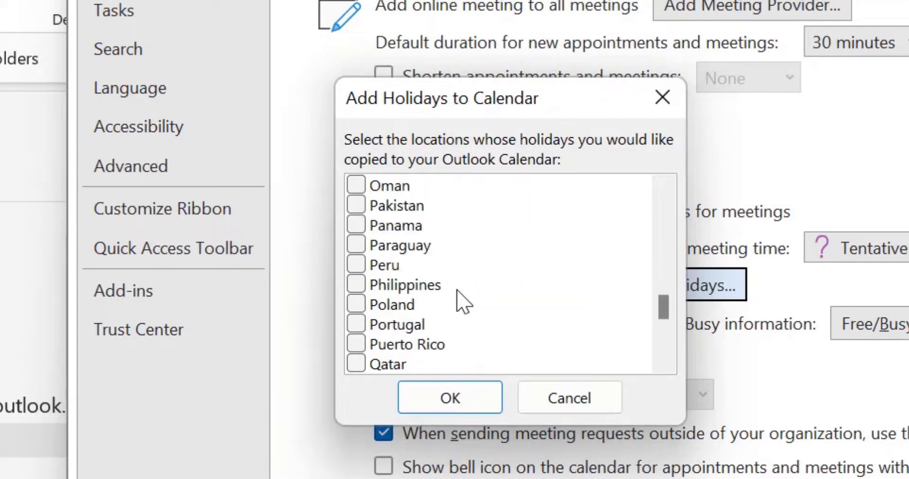
scroll(458, 302, down, 6)
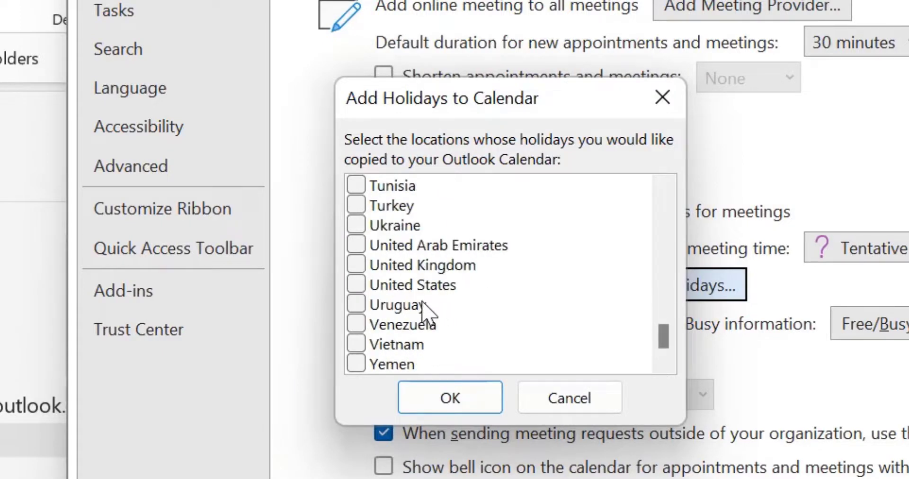
Step: Tick United States only, confirm, and decline reinstalling its already-installed holidays
click(381, 285)
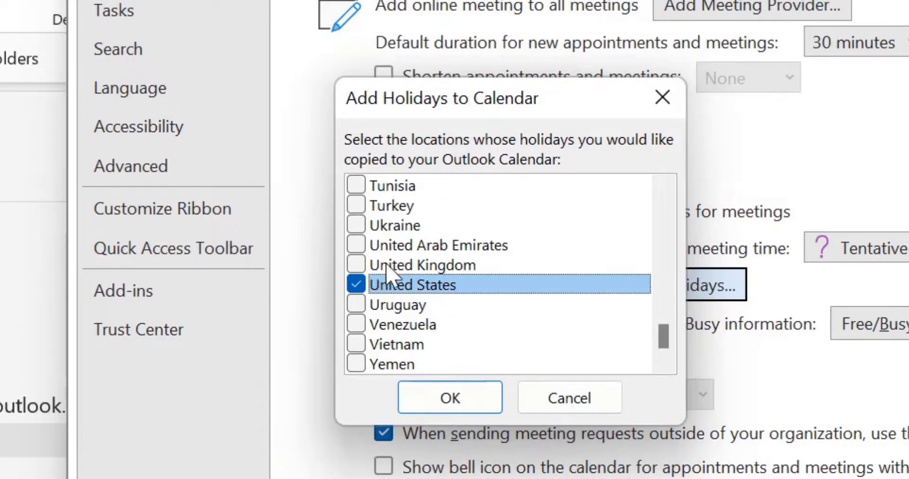
click(386, 266)
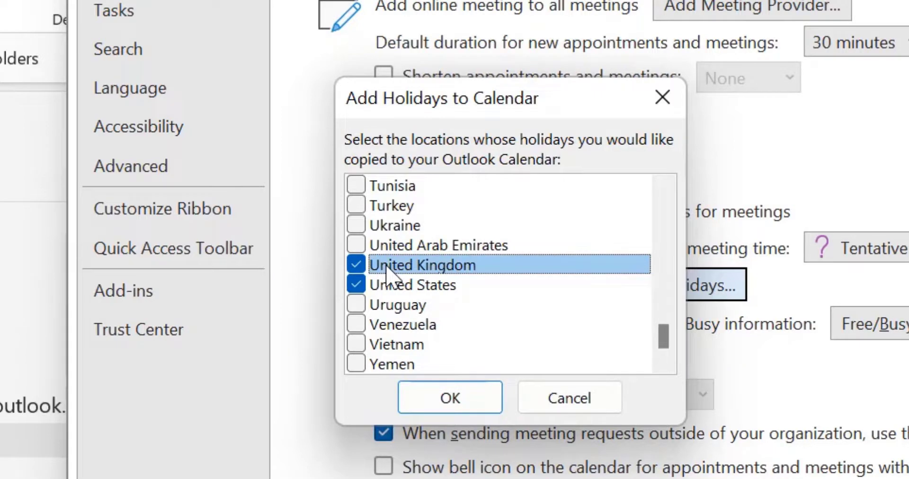
click(386, 266)
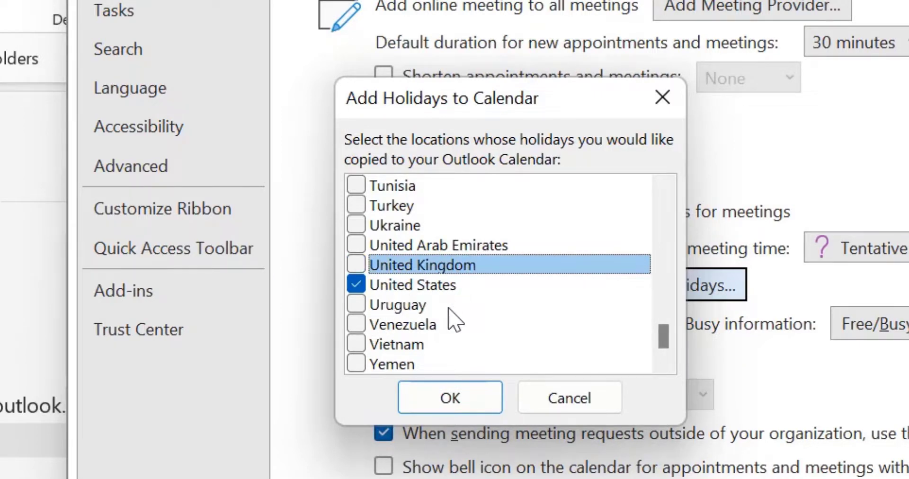
click(462, 399)
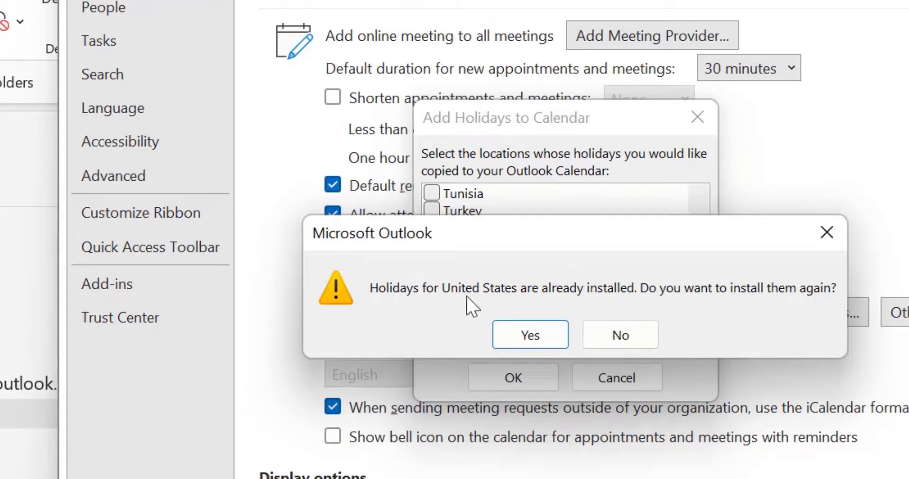
click(623, 335)
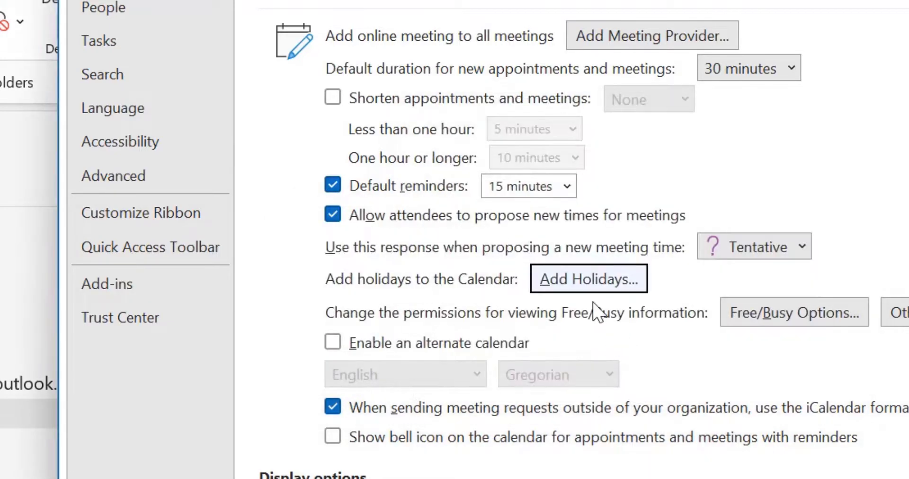
Step: Add United Kingdom holidays with India unticked, then dismiss the confirmation message
click(596, 283)
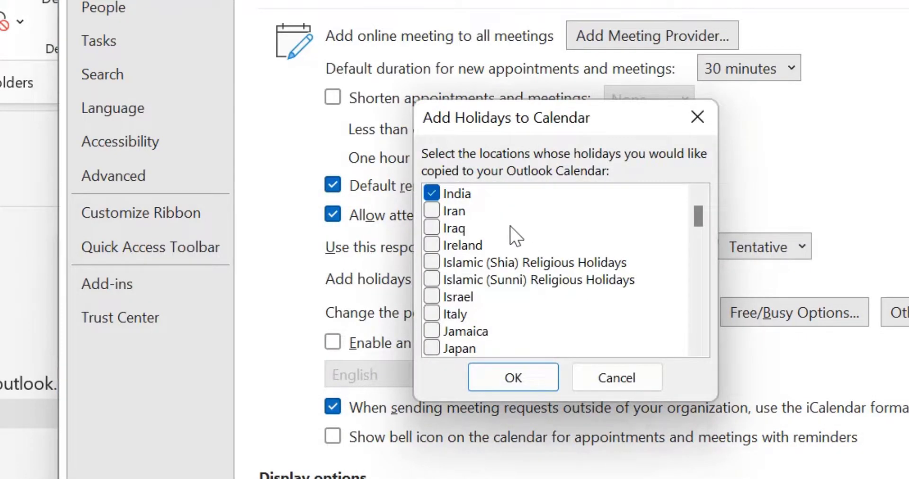
click(431, 193)
scroll(521, 237, down, 10)
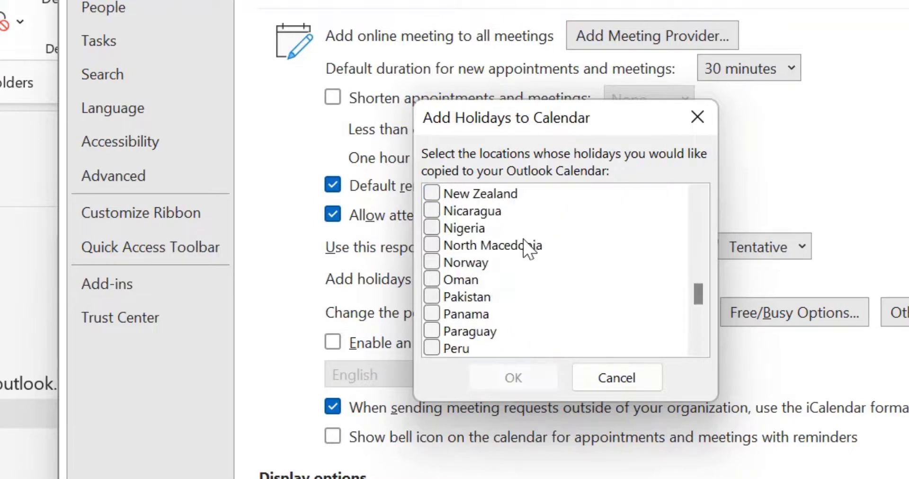
scroll(545, 286, down, 10)
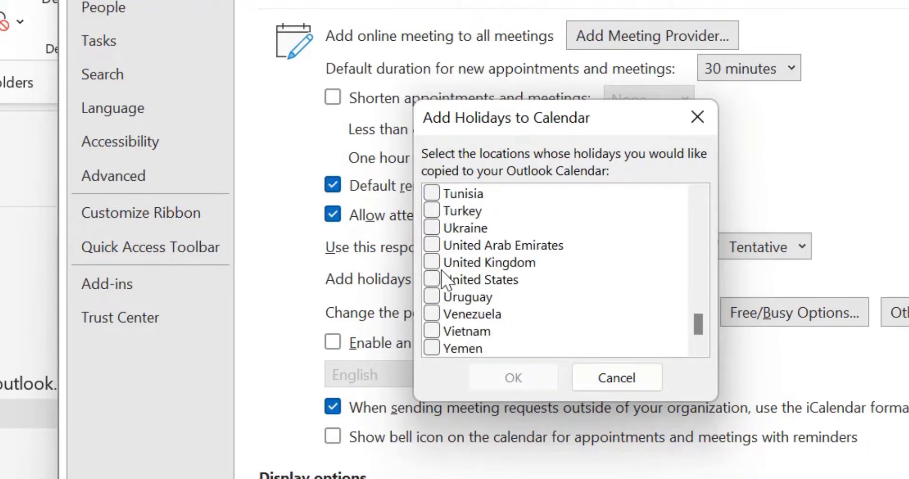
click(432, 262)
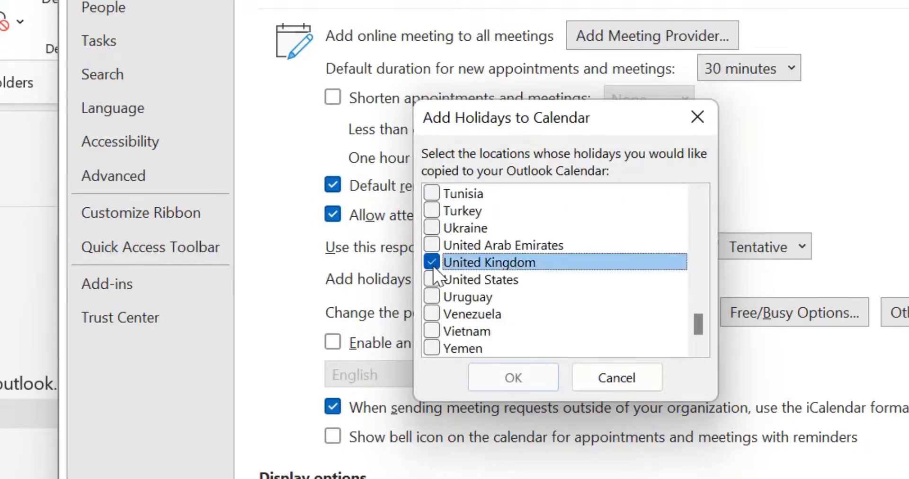
click(523, 378)
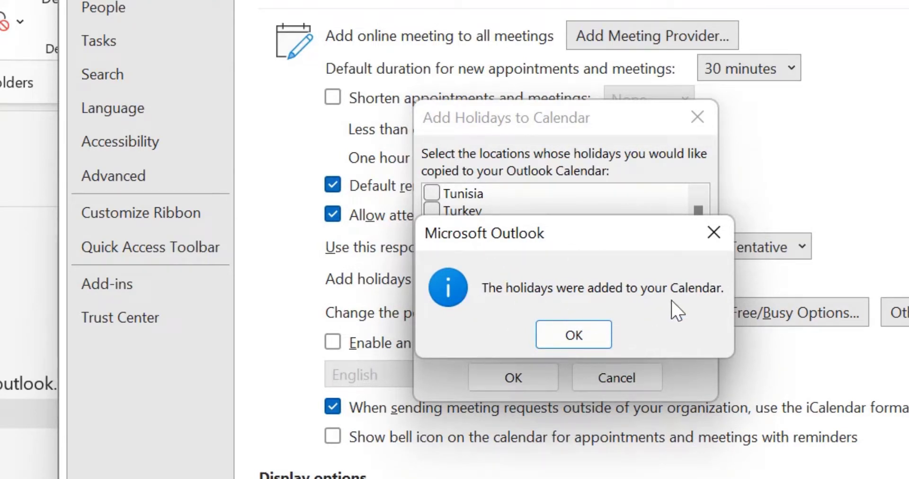
click(578, 337)
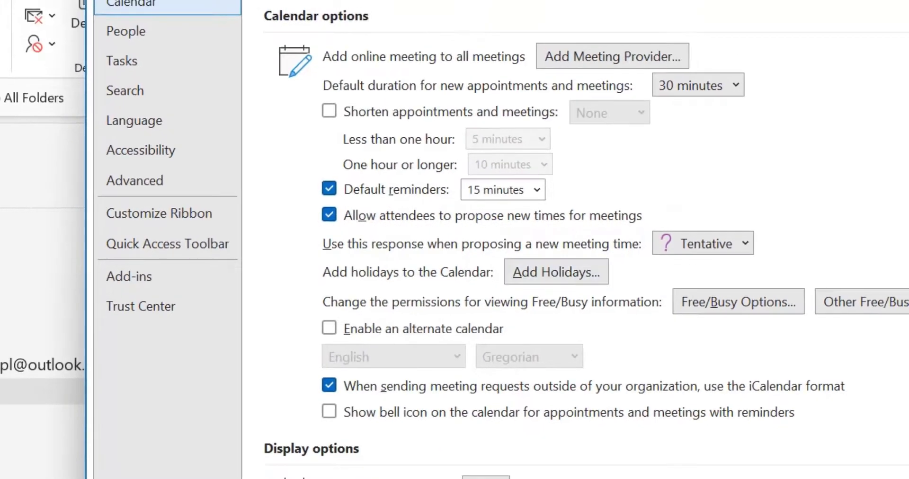
Step: Leave Options, switch to the Calendar, and show the main and United States holidays calendars
key(Escape)
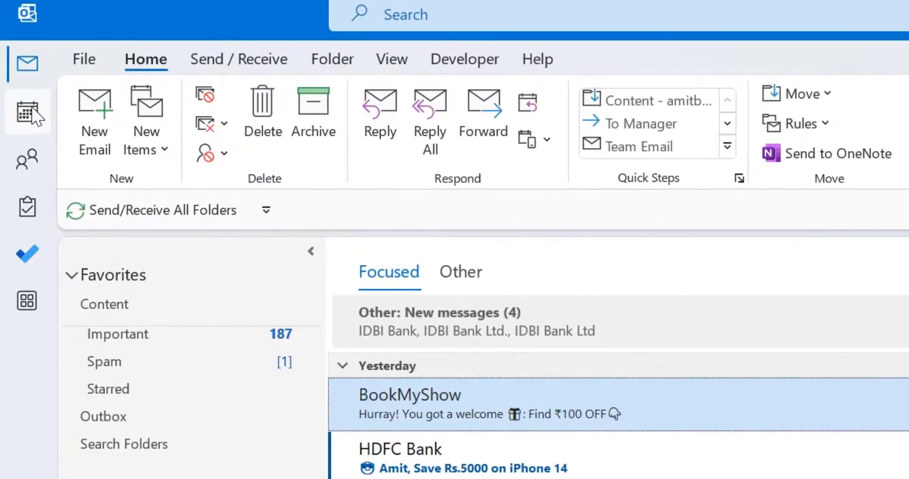
mouse_move(17, 85)
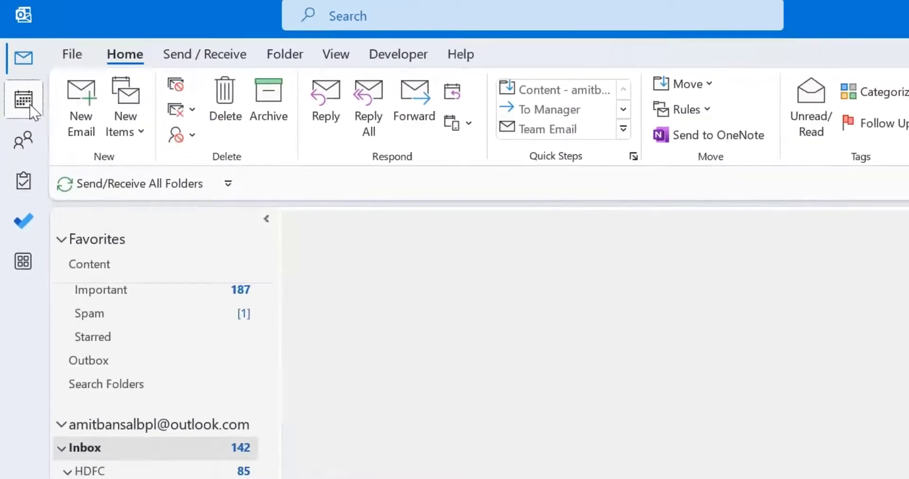
click(29, 113)
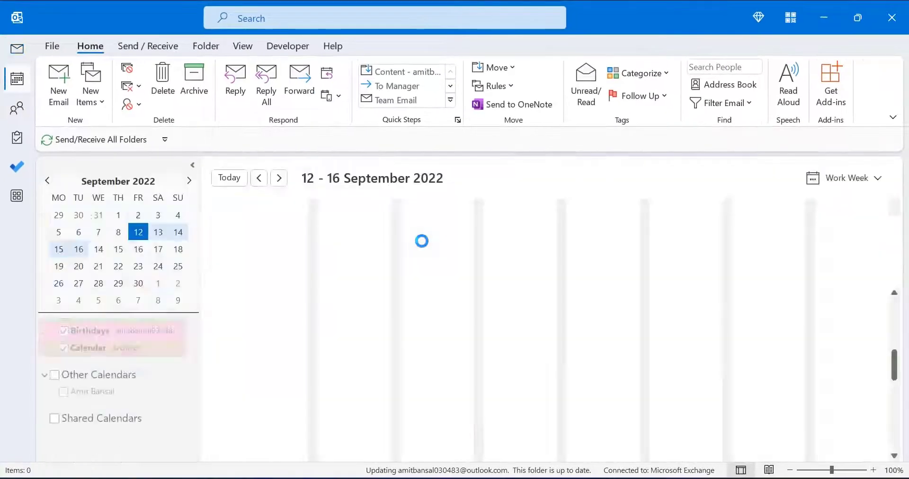
click(57, 331)
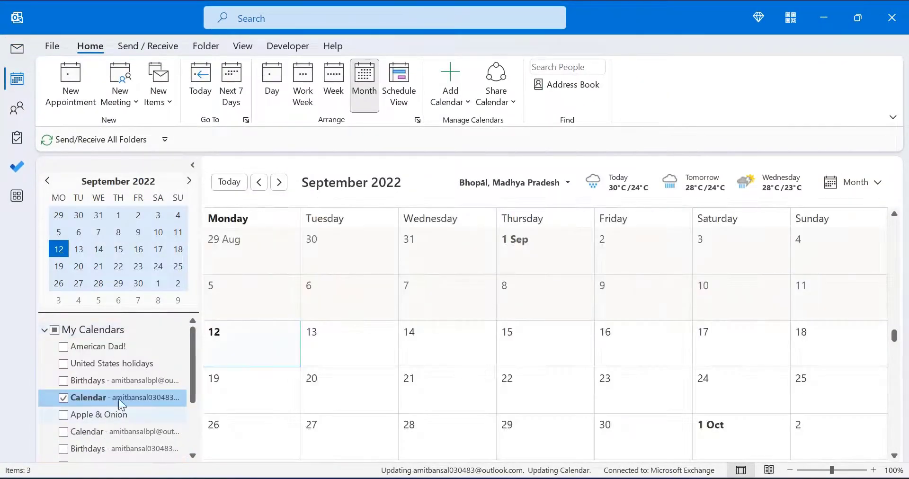
scroll(91, 381, down, 1)
scroll(124, 405, down, 1)
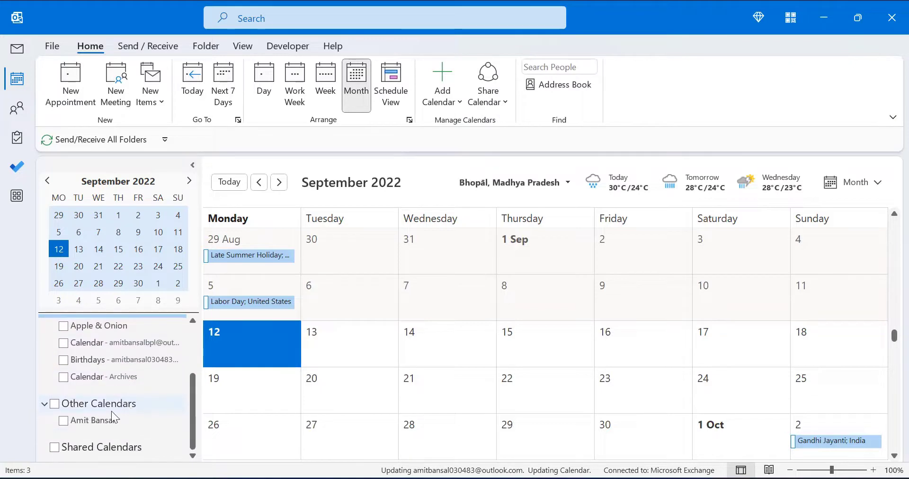
scroll(112, 411, up, 2)
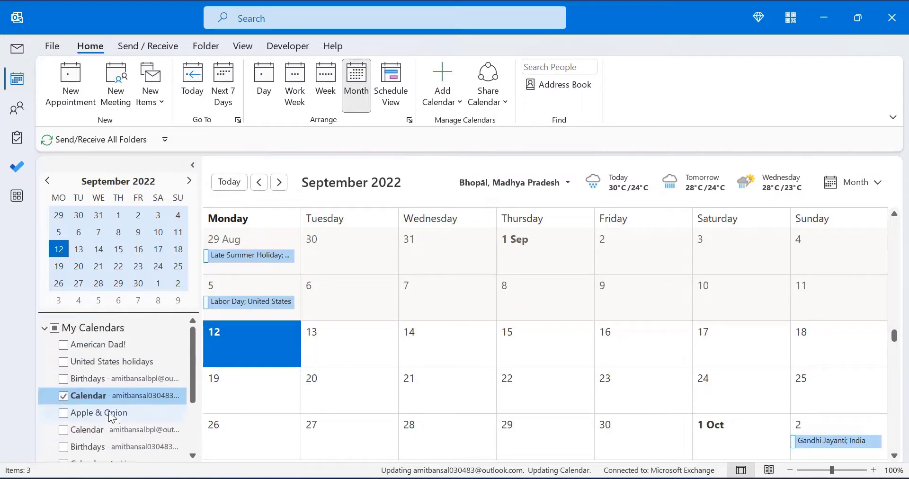
click(65, 364)
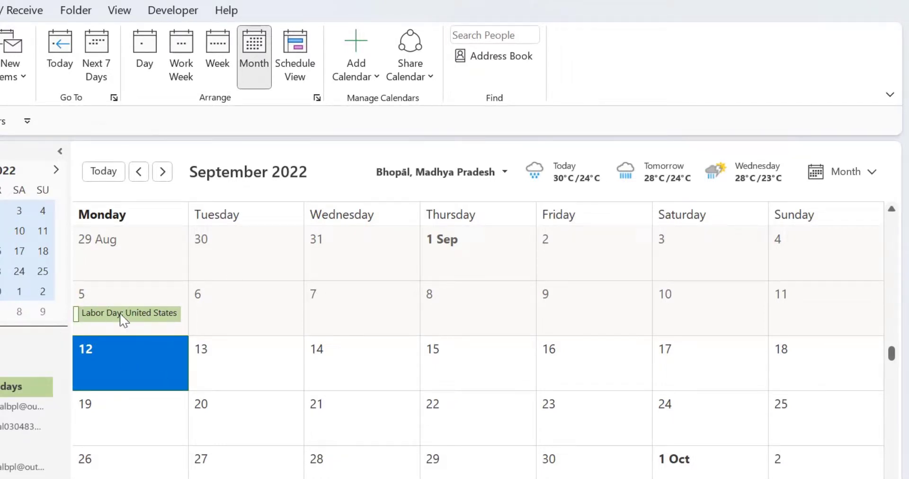
Step: Preview the Labor Day holiday on 5 September and scroll forward through later months
click(124, 320)
click(114, 299)
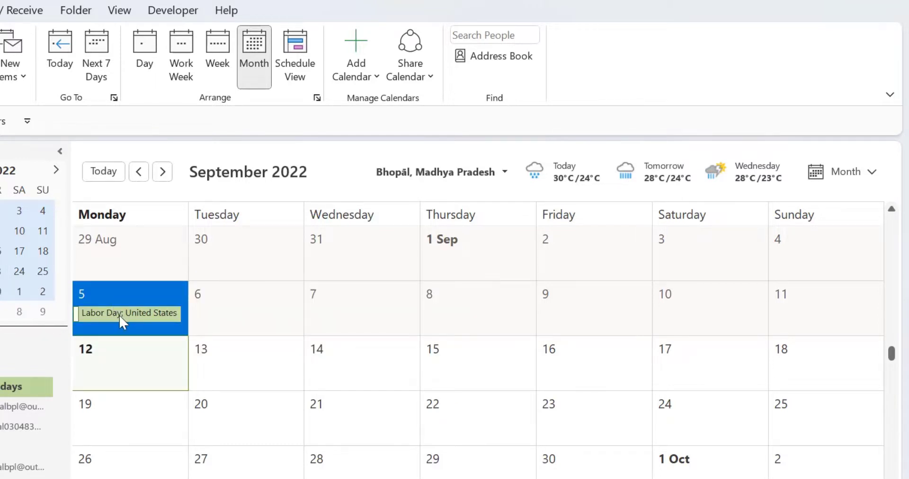
mouse_move(93, 317)
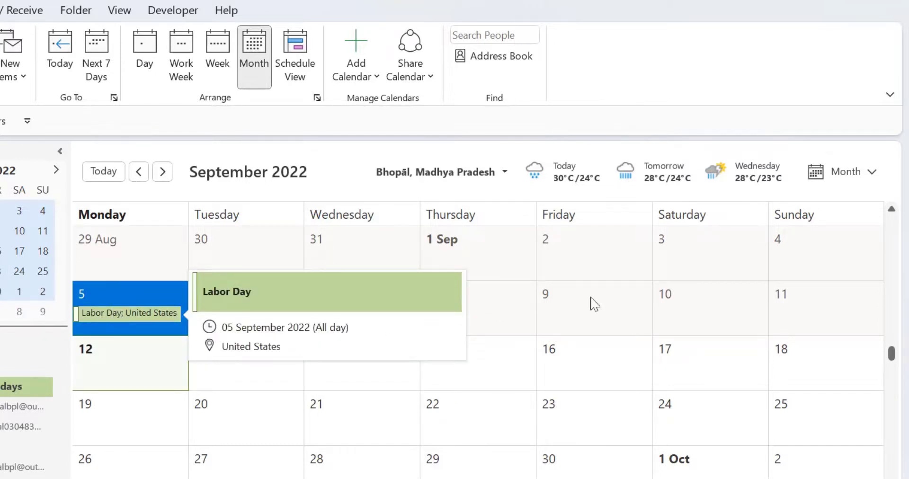
scroll(554, 359, down, 3)
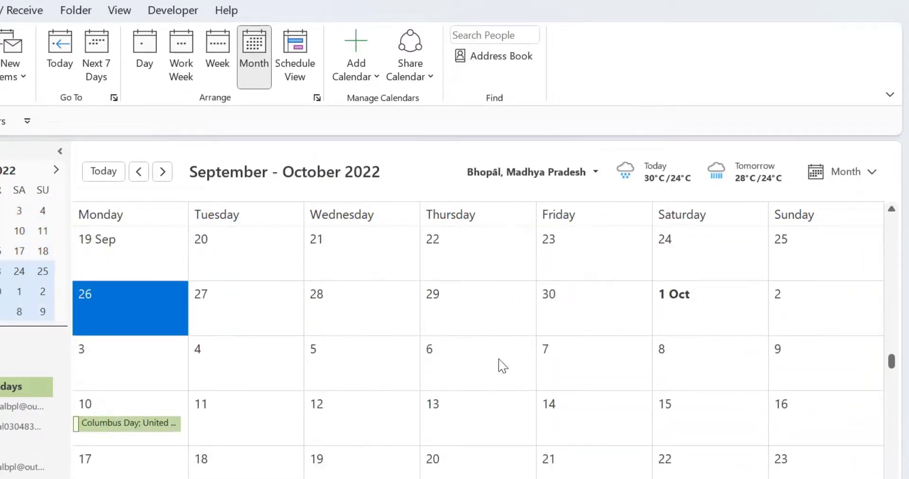
mouse_move(120, 431)
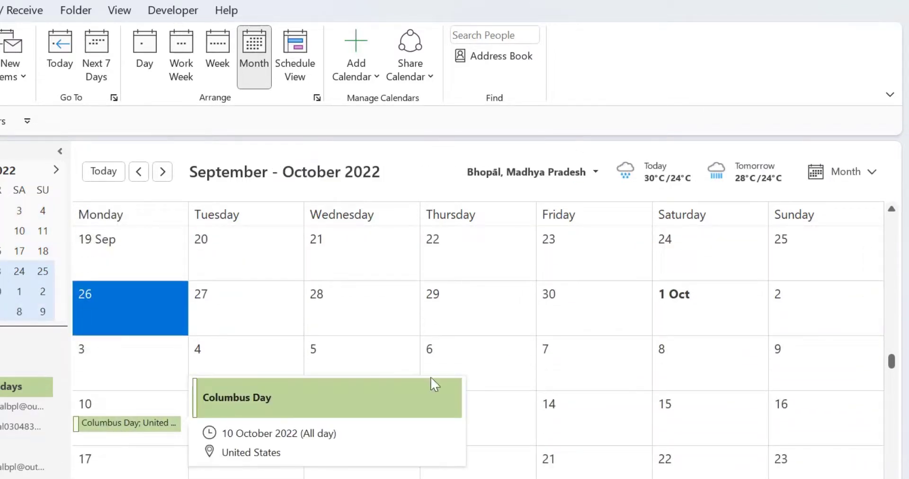
scroll(493, 356, down, 4)
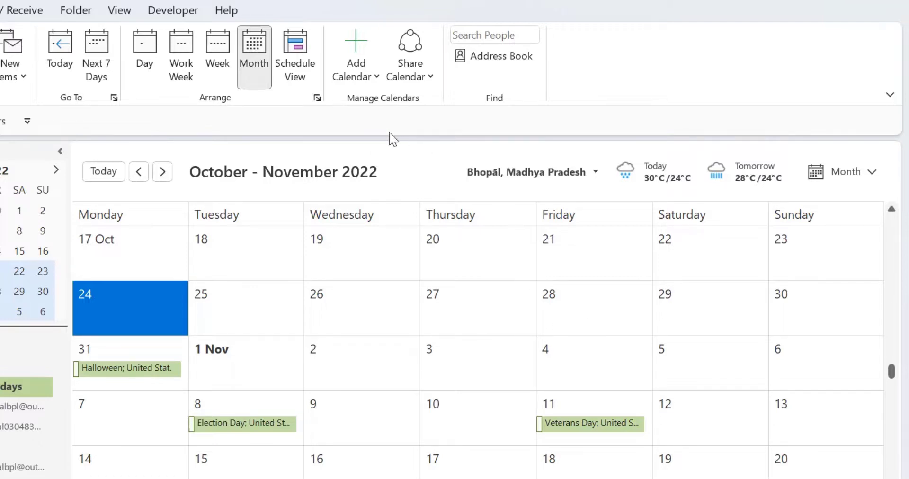
scroll(449, 266, down, 15)
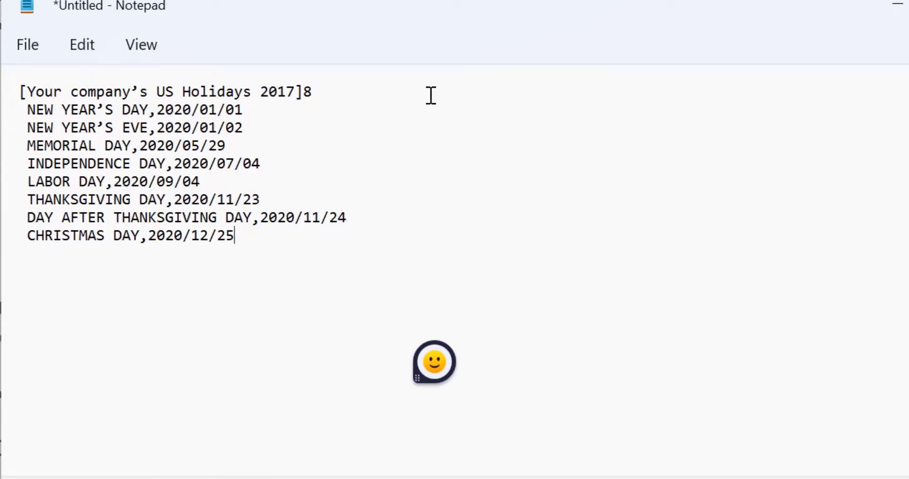
Step: Replace the bracketed header text with 'Name you Holiday list'
click(30, 93)
drag(28, 91, 66, 90)
click(111, 262)
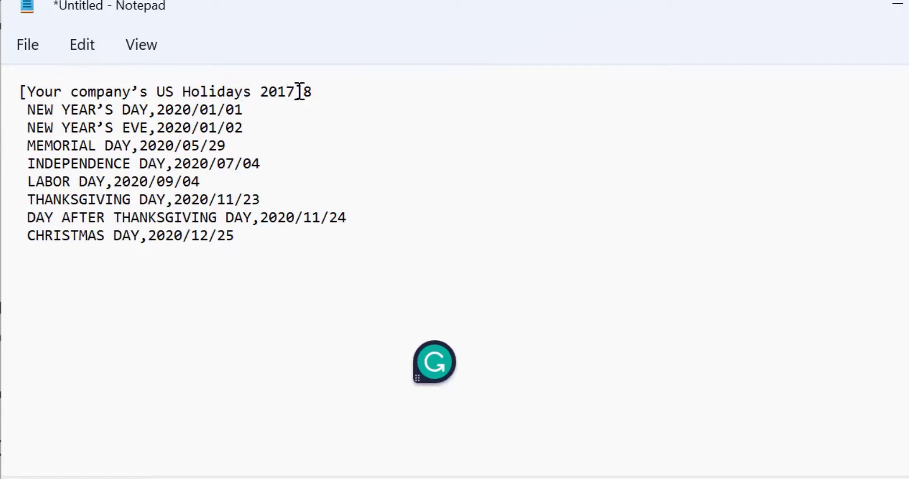
drag(296, 92, 31, 92)
text(Name y)
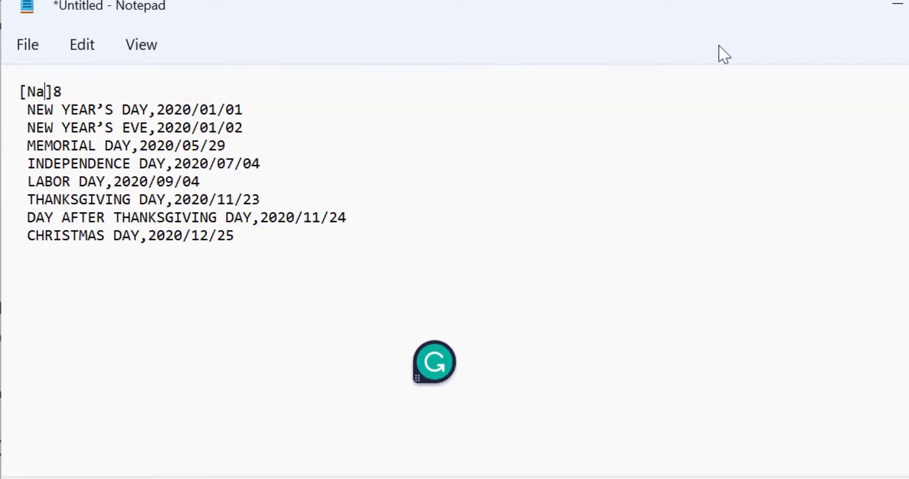
text(ou Hol)
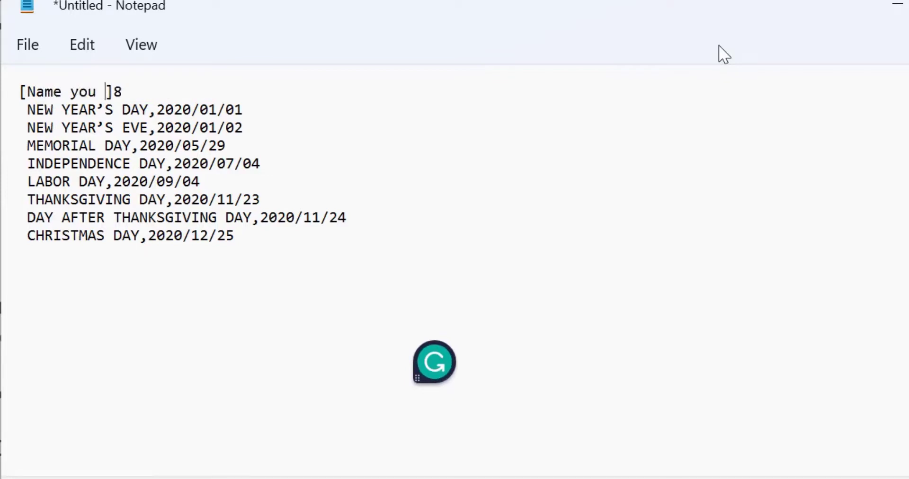
text(iday list)
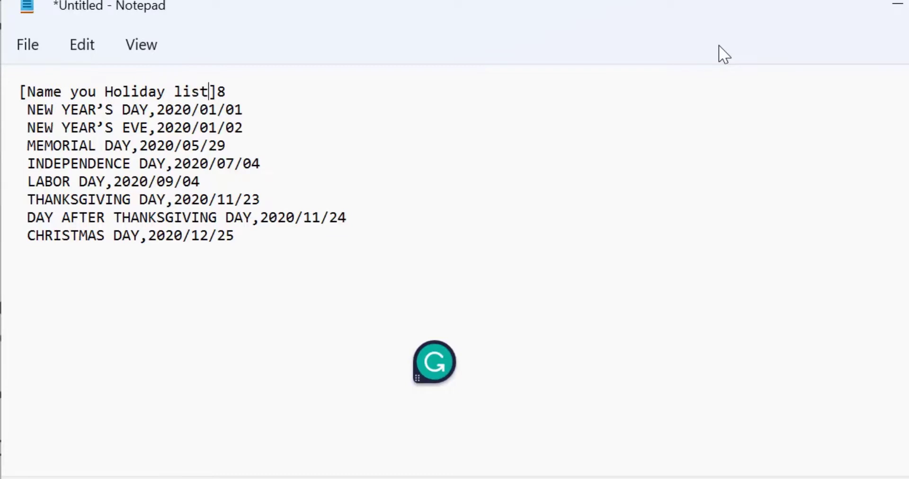
Step: Check the NEW YEAR'S DAY line format and highlight the holiday count 8 in the header
key(Down)
drag(27, 109, 149, 108)
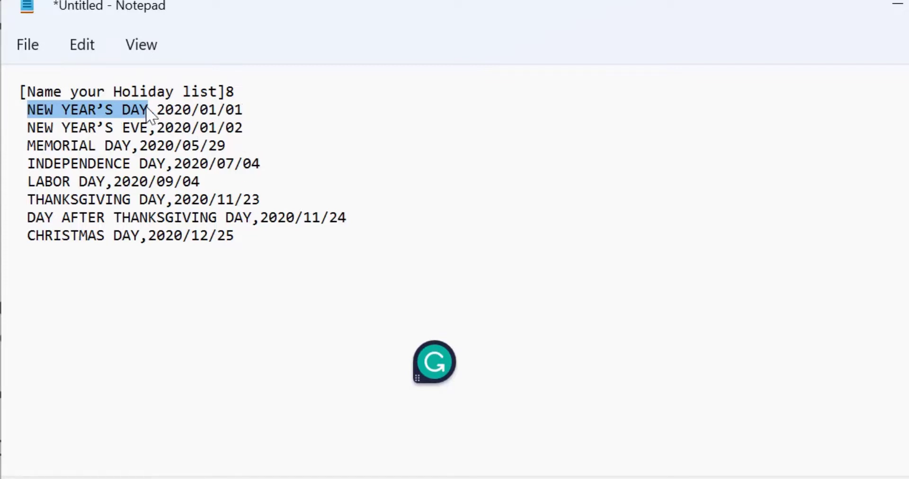
drag(148, 113, 157, 116)
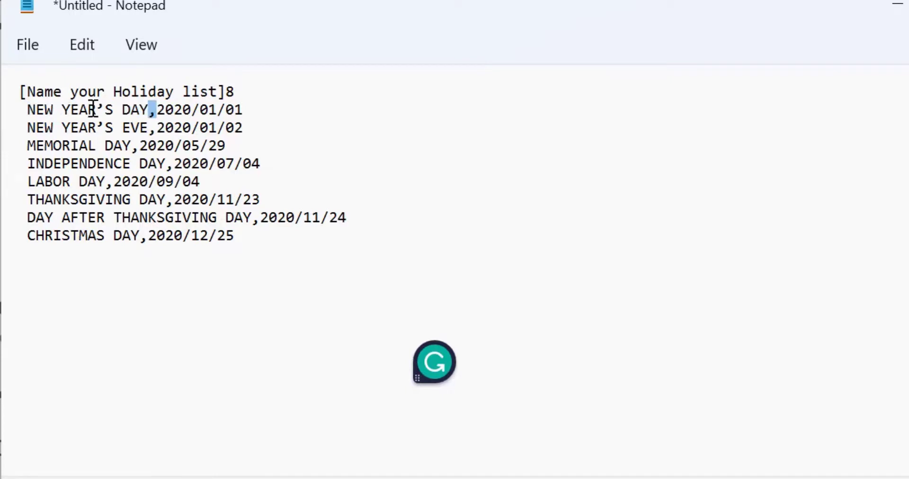
click(334, 148)
double_click(234, 92)
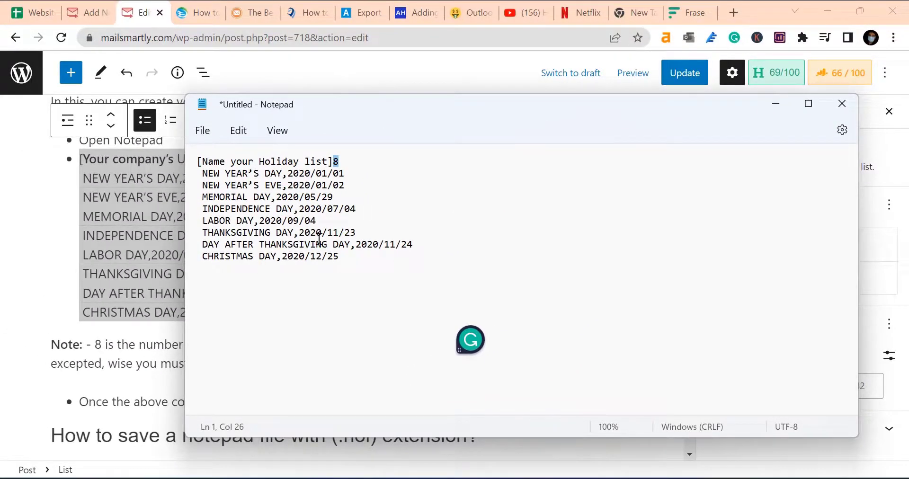
Step: Prepare Save As on the Desktop with type All files and file name Holiday.hol
click(204, 131)
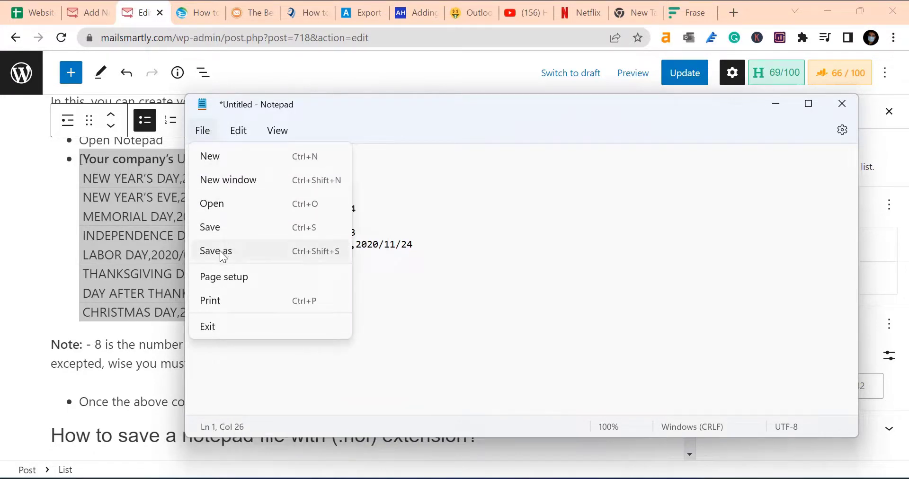
click(223, 256)
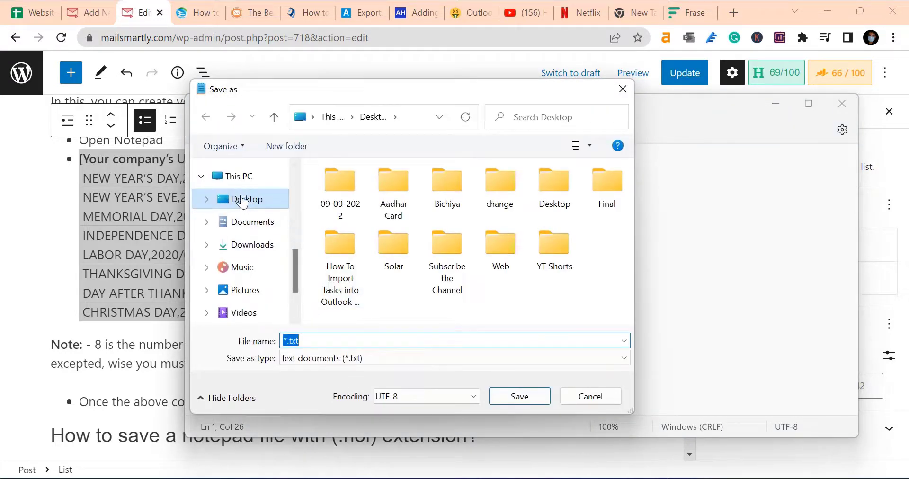
click(235, 206)
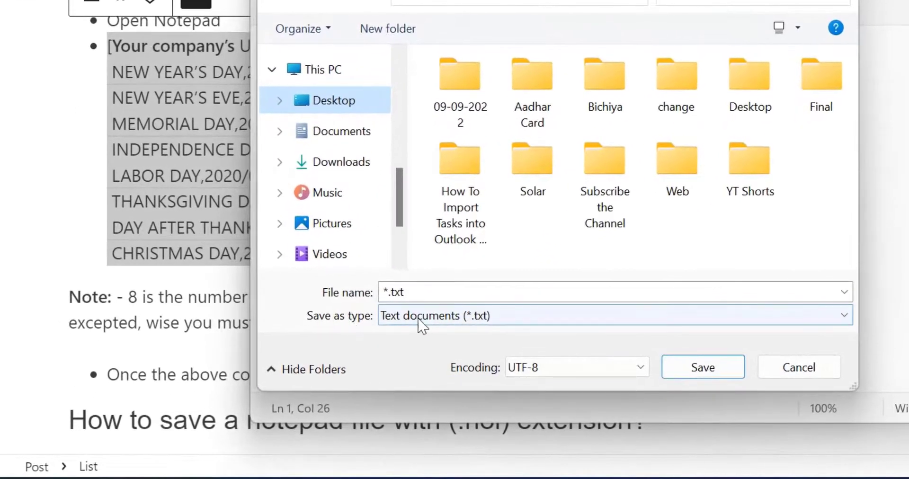
click(421, 316)
click(406, 353)
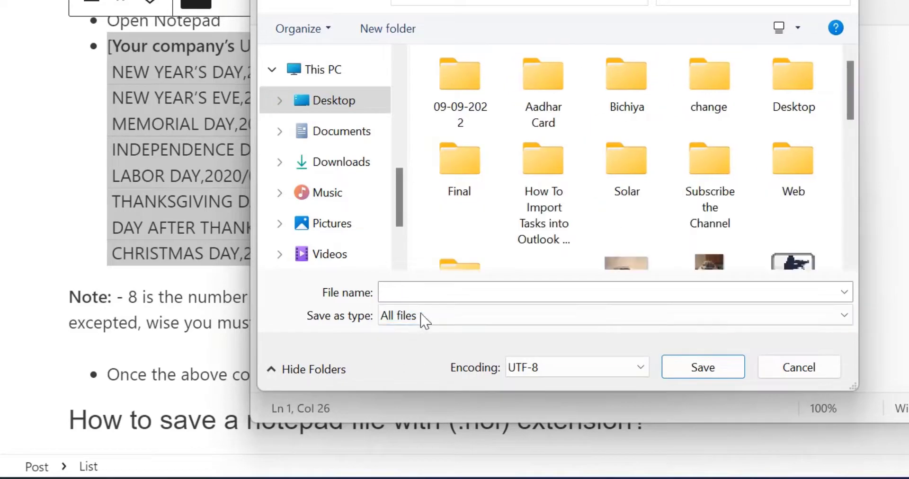
click(431, 294)
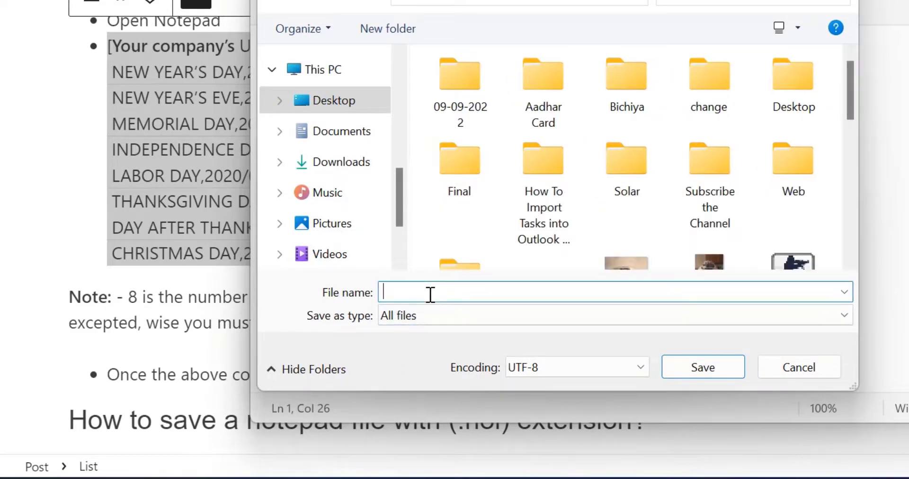
text(Holid)
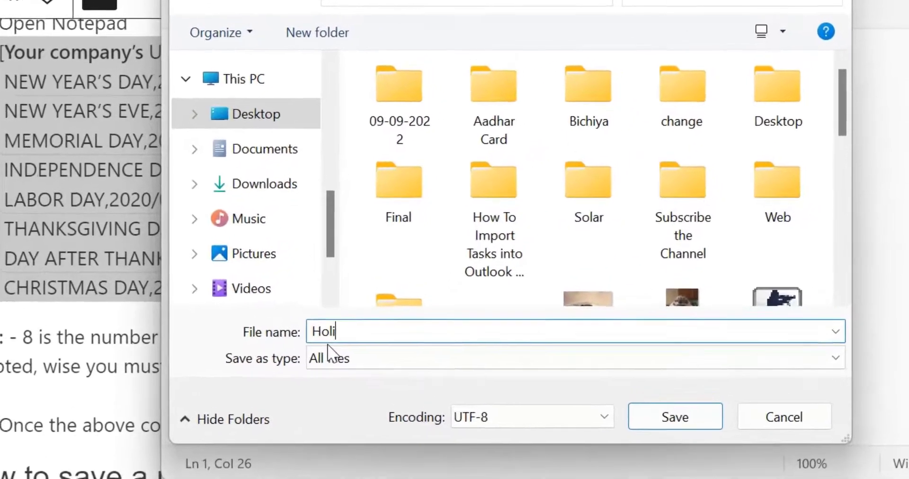
text(ay)
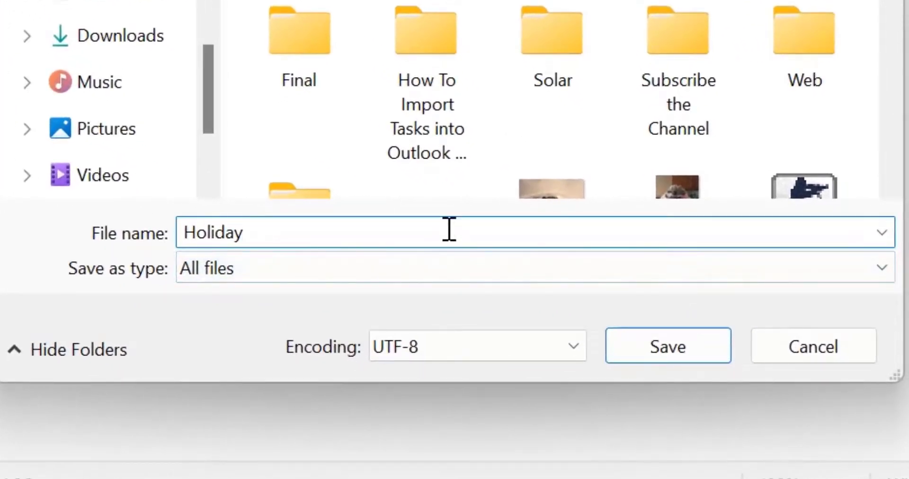
text(hol)
key(ctrl+a)
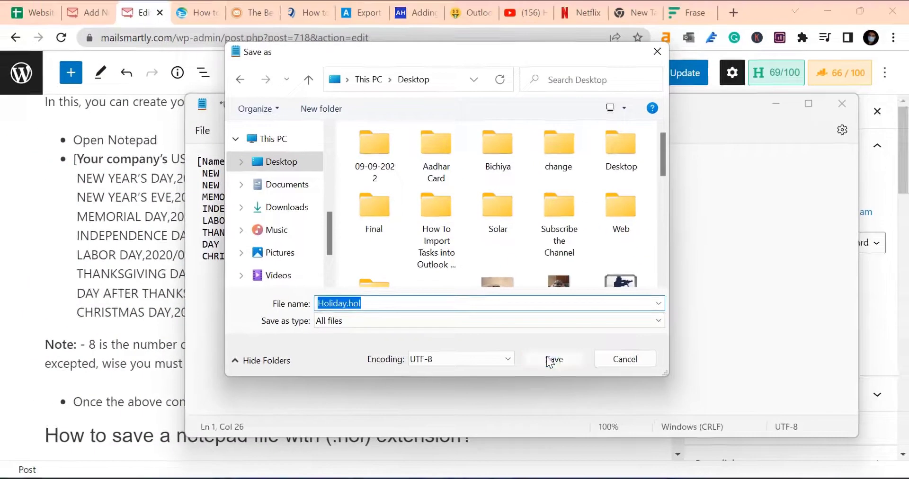
Step: Save Holiday.hol, reopen it to verify the holiday list, close Notepad, and select the file
click(668, 347)
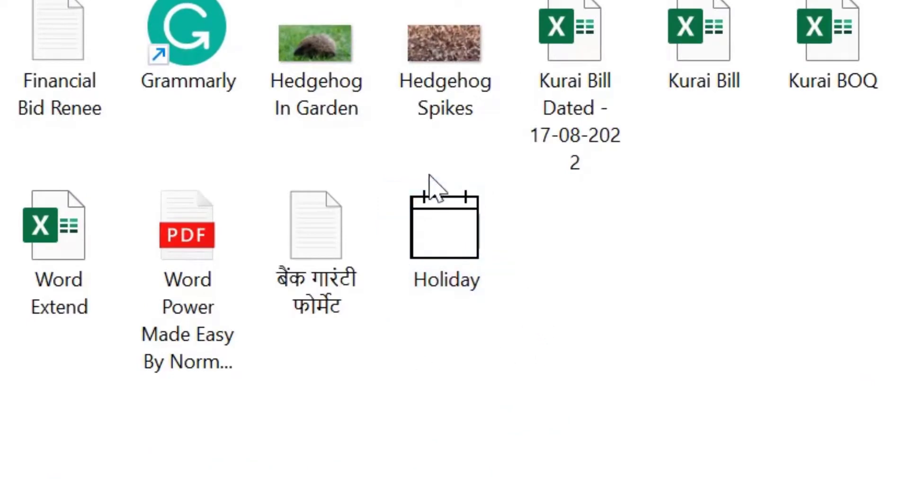
double_click(421, 192)
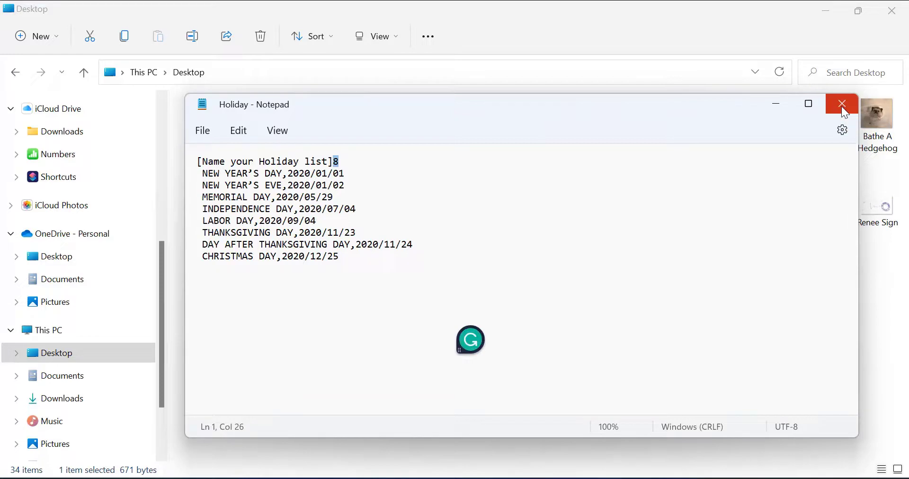
click(843, 106)
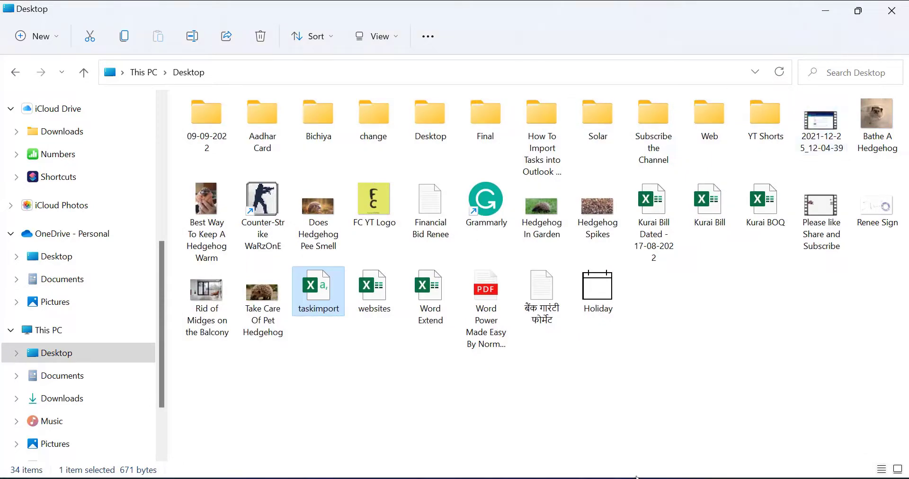
click(607, 299)
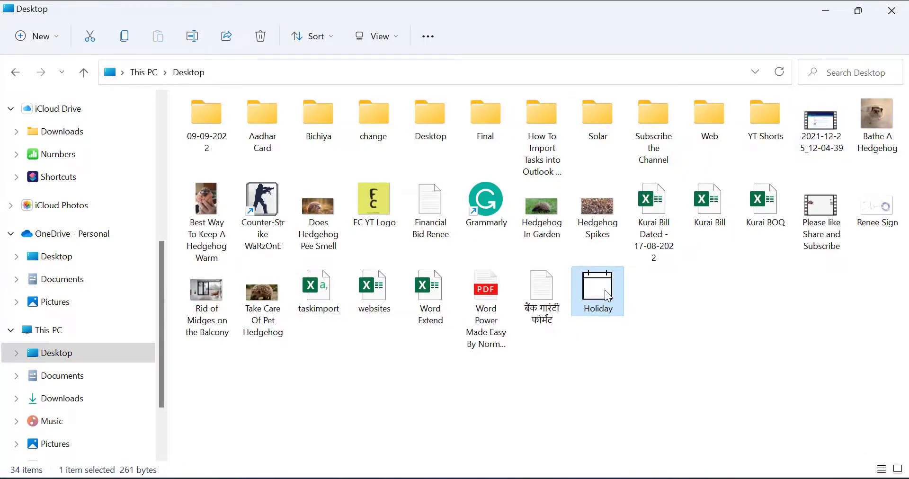
Step: Import Holiday.hol into Outlook, ticking 'Name your Holiday list', and dismiss the confirmation
double_click(604, 291)
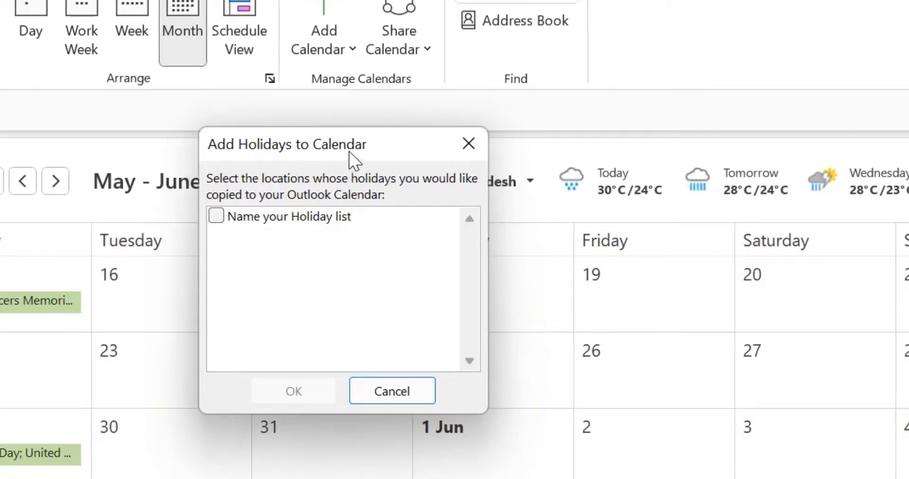
click(221, 220)
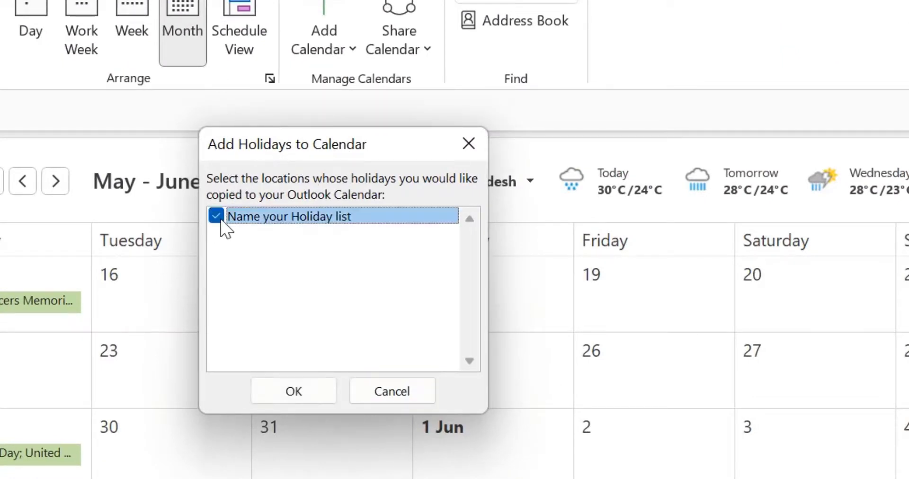
click(285, 396)
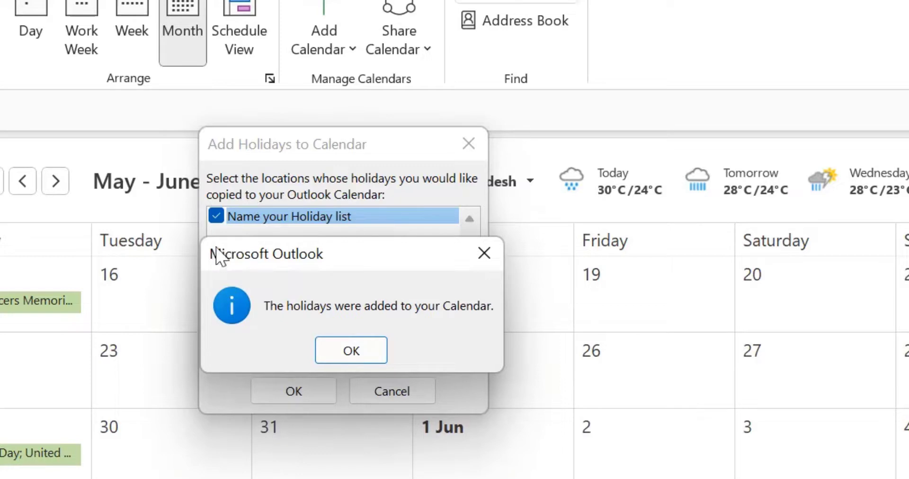
click(355, 344)
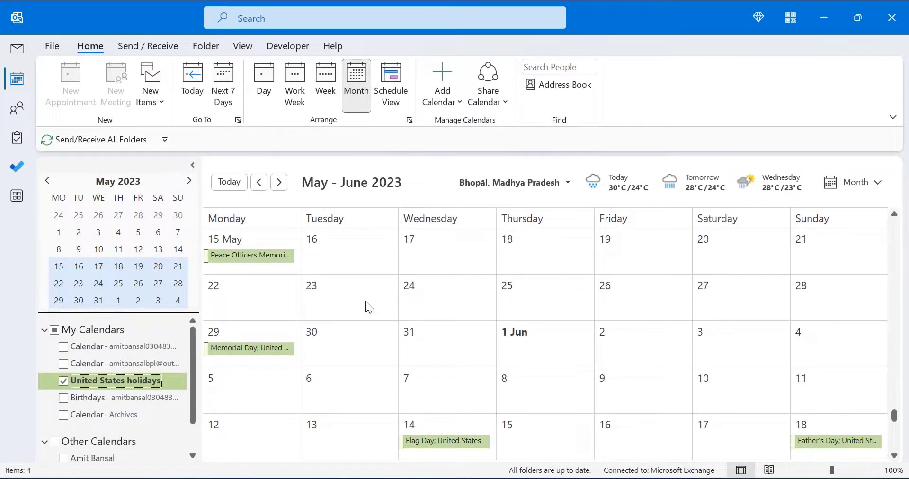